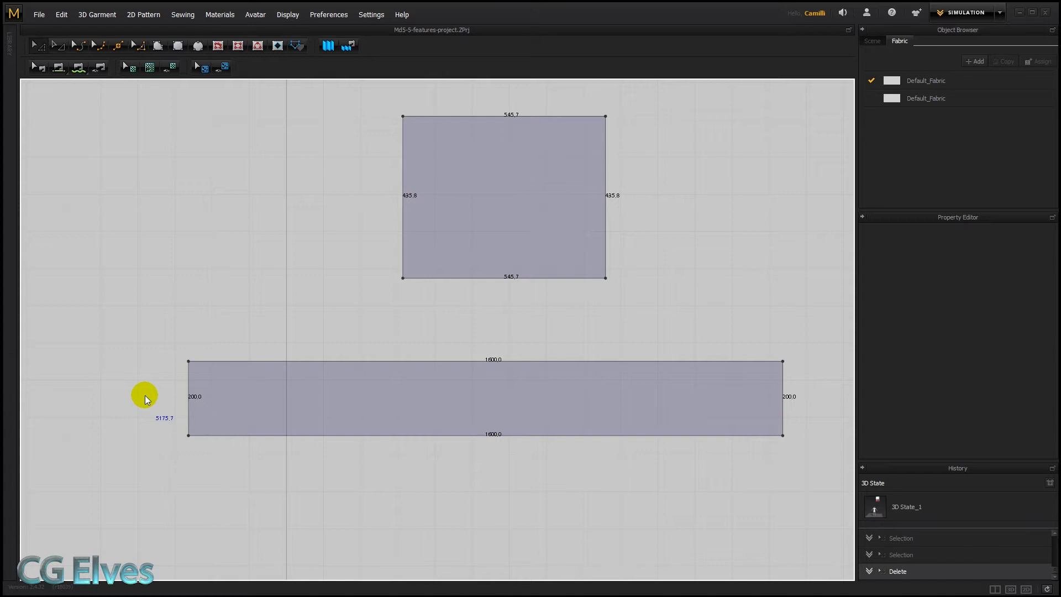
- Open Offset as Internal Line for the strip's left edge at 50 mm, keeping the original direction
left_click(189, 390)
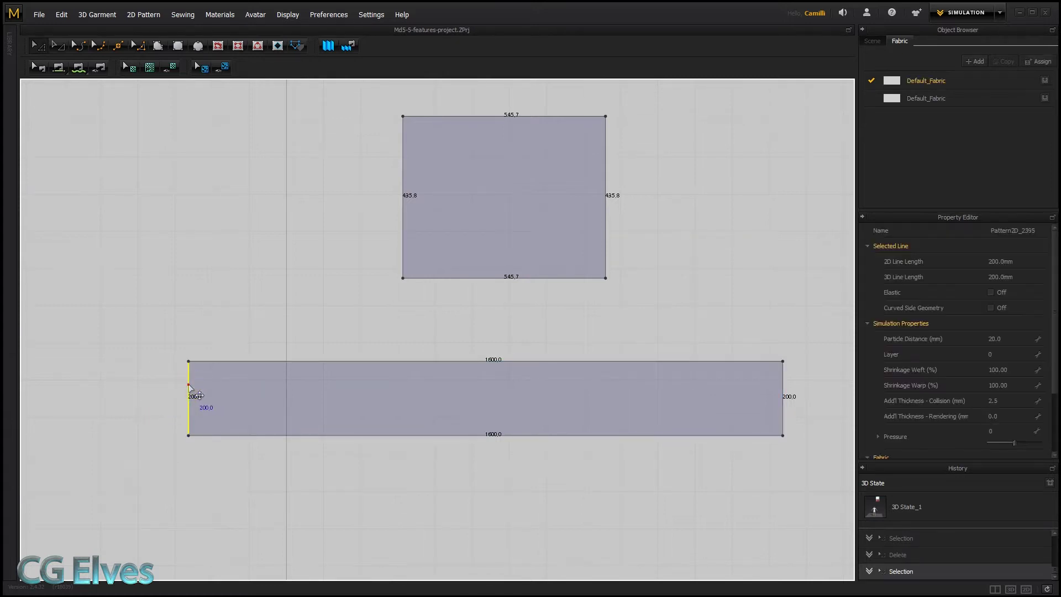
right_click(189, 397)
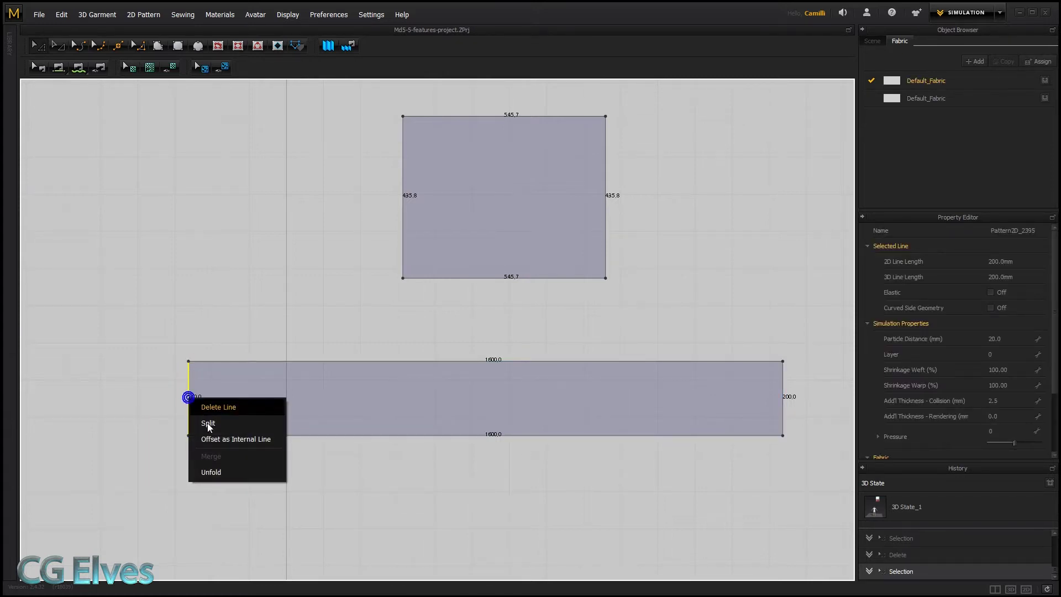
left_click(224, 439)
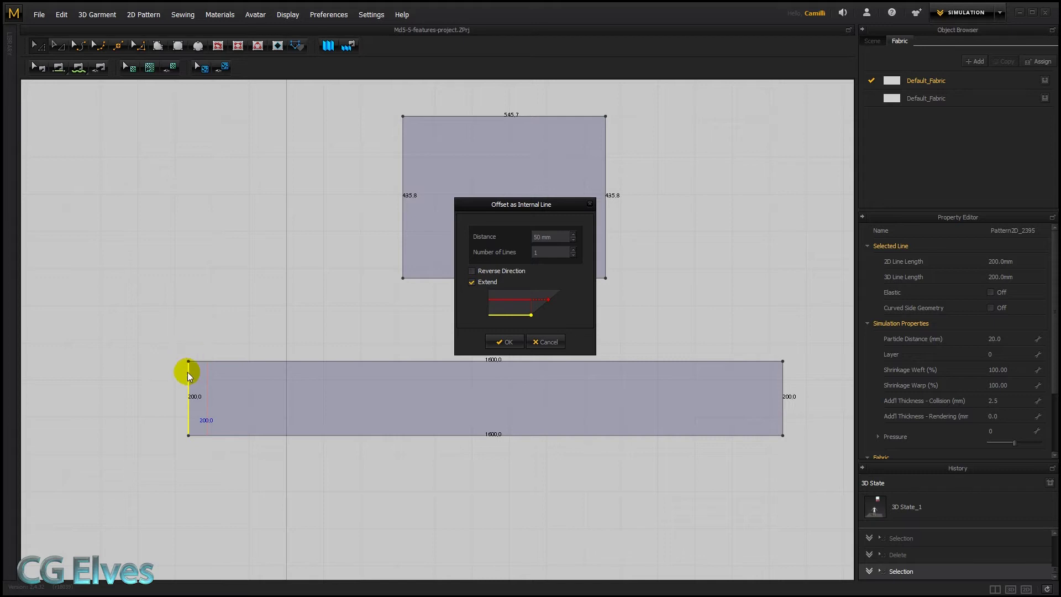
left_click(484, 272)
left_click(488, 271)
- Set the number of internal lines to 31 and confirm the offset
left_click(545, 252)
type("31")
left_click(503, 342)
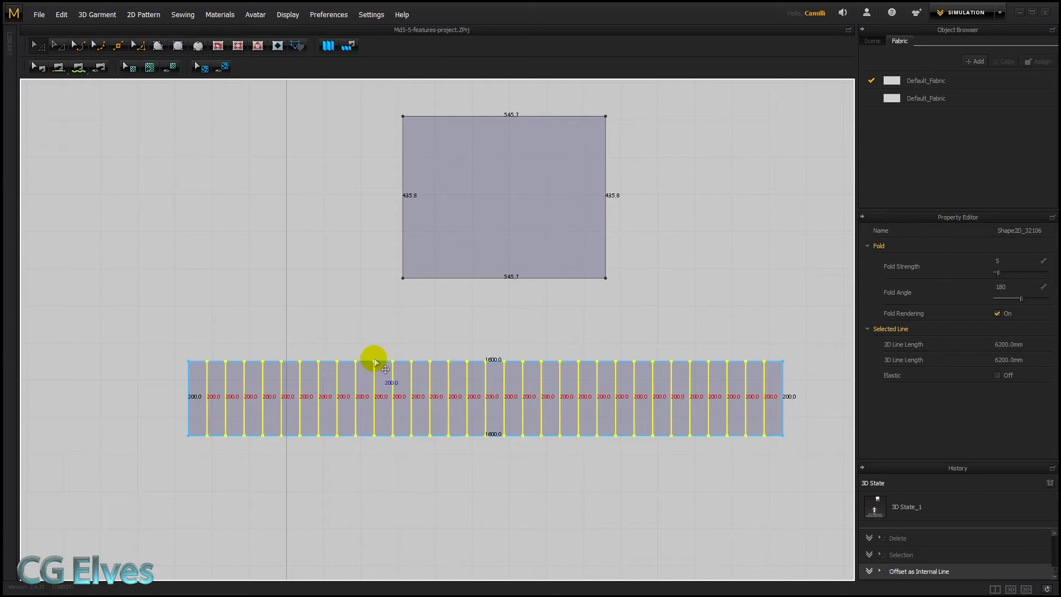
- Clear the selection on the strip now crossed by 31 internal lines
left_click(387, 343)
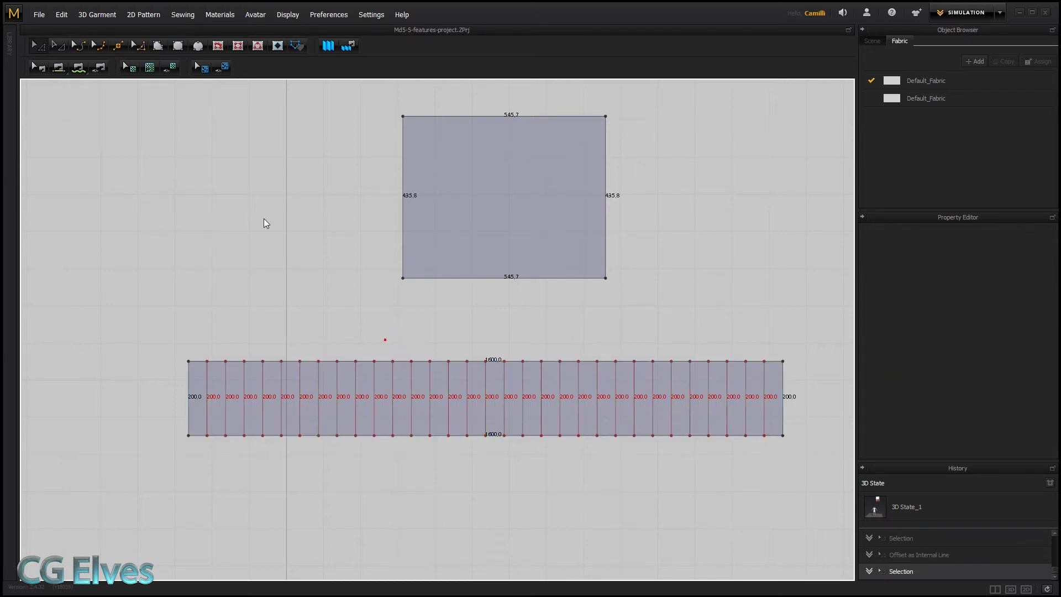
- In Edit Pattern, set up a Uniform Split of the strip's top edge into 32 pieces
left_click(114, 44)
left_click(207, 362)
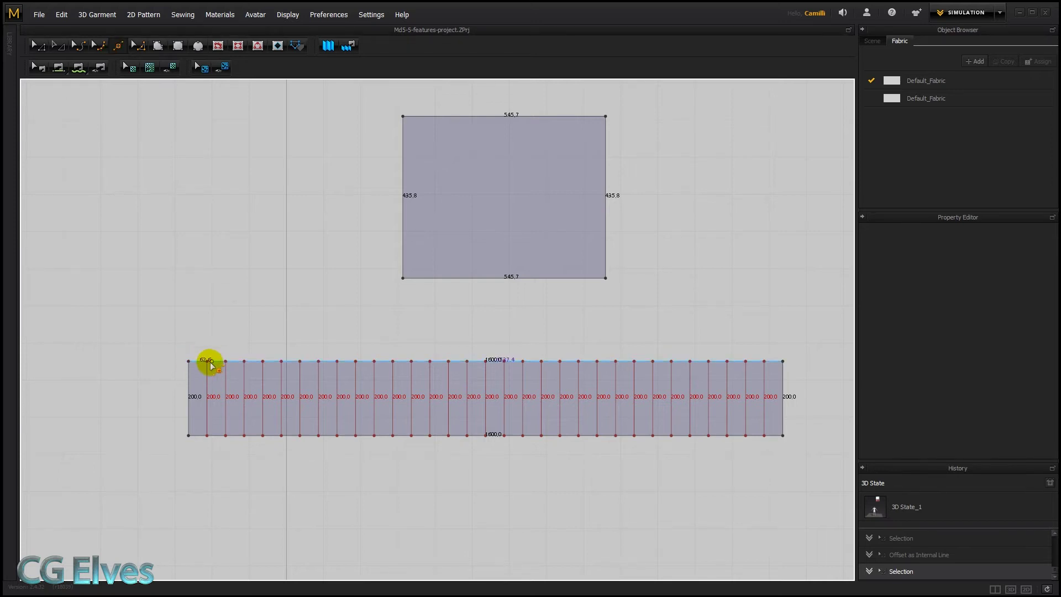
right_click(197, 361)
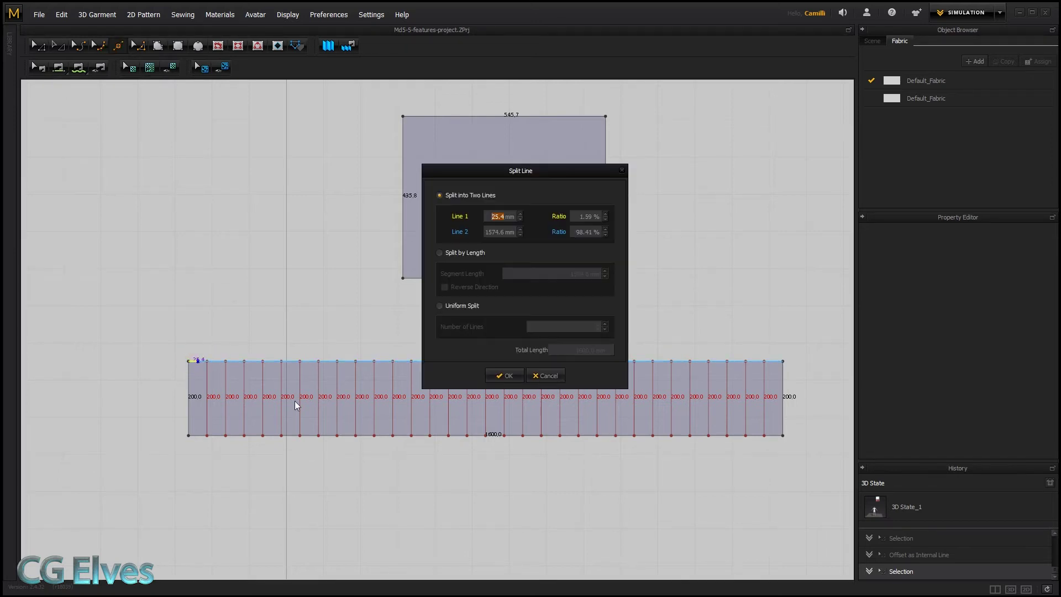
left_click(455, 306)
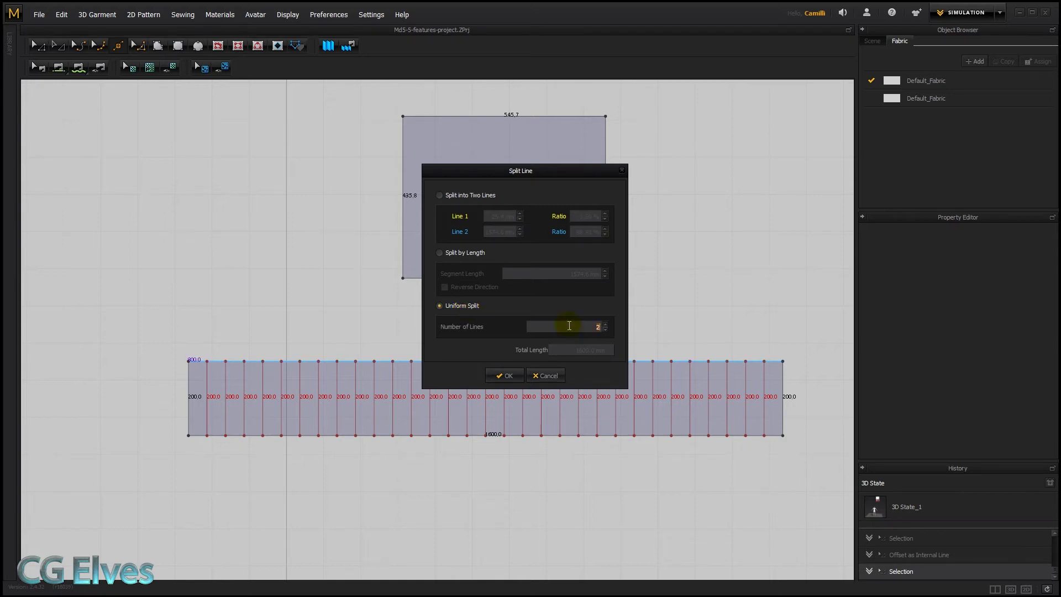
type("50")
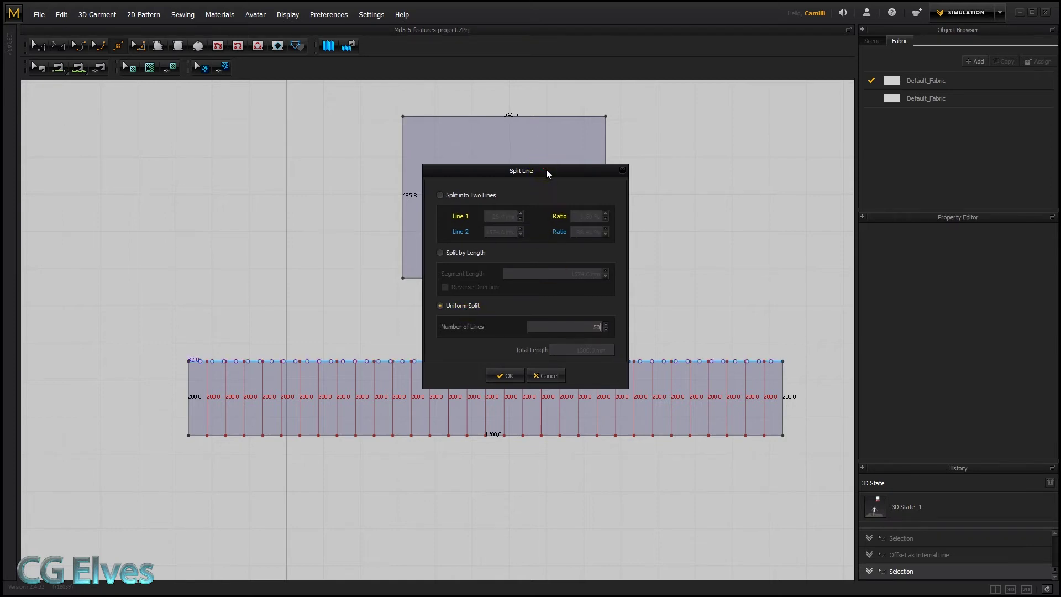
left_click_drag(547, 171, 702, 126)
double_click(752, 280)
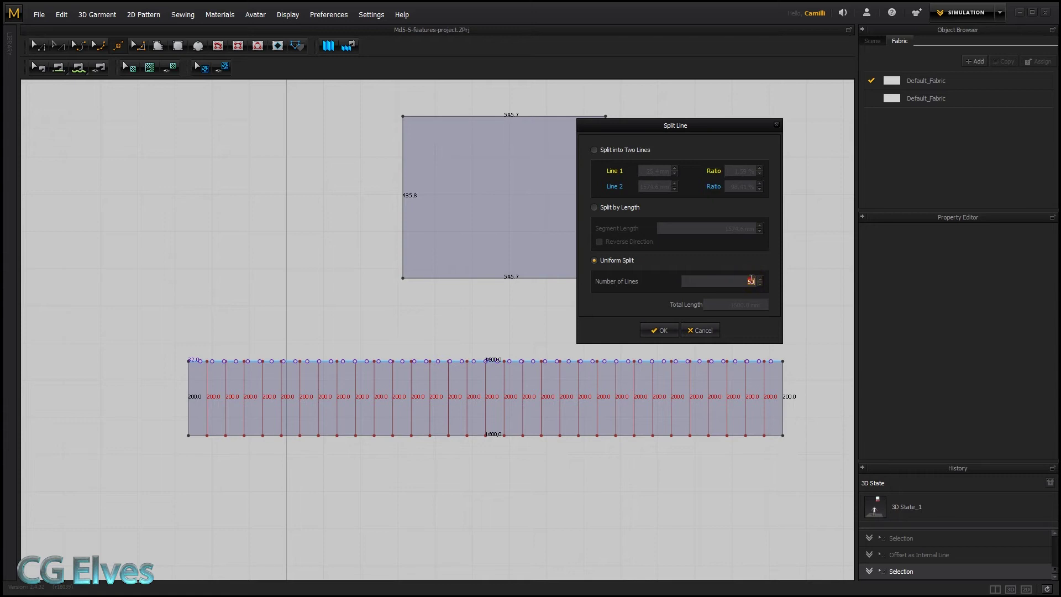
type("31")
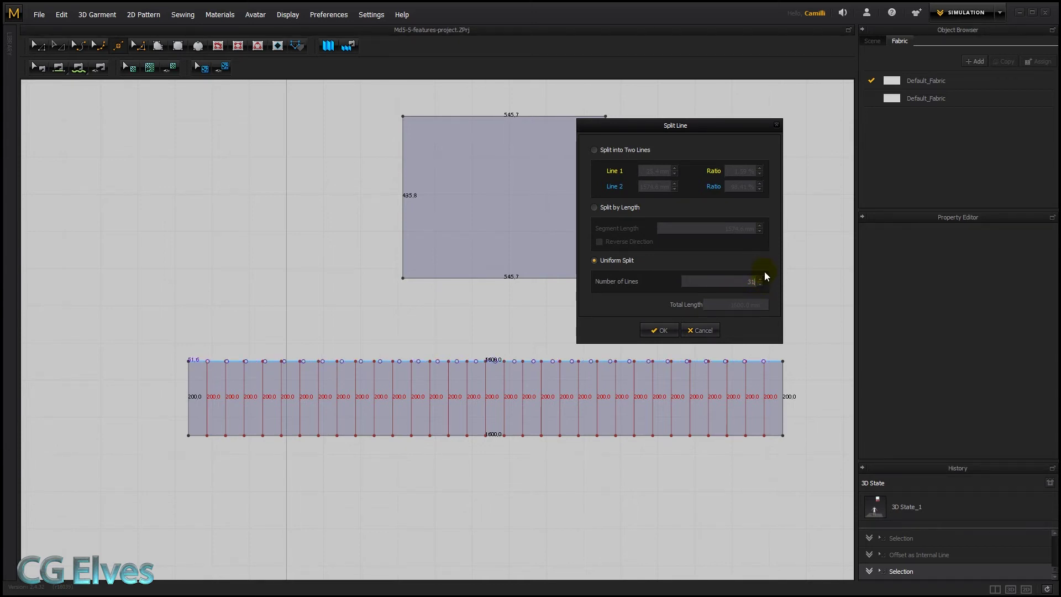
left_click(761, 279)
- Switch to Split by Length with a 50 mm segment length, then cancel the split
left_click(609, 206)
left_click_drag(724, 228, 738, 227)
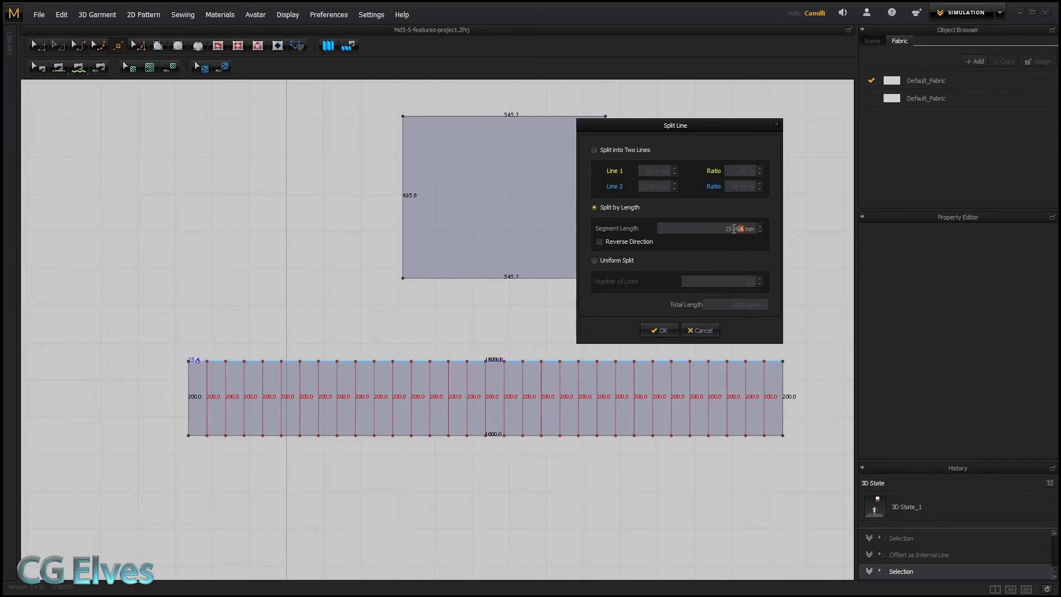
left_click_drag(751, 229, 713, 225)
type("50")
left_click(700, 330)
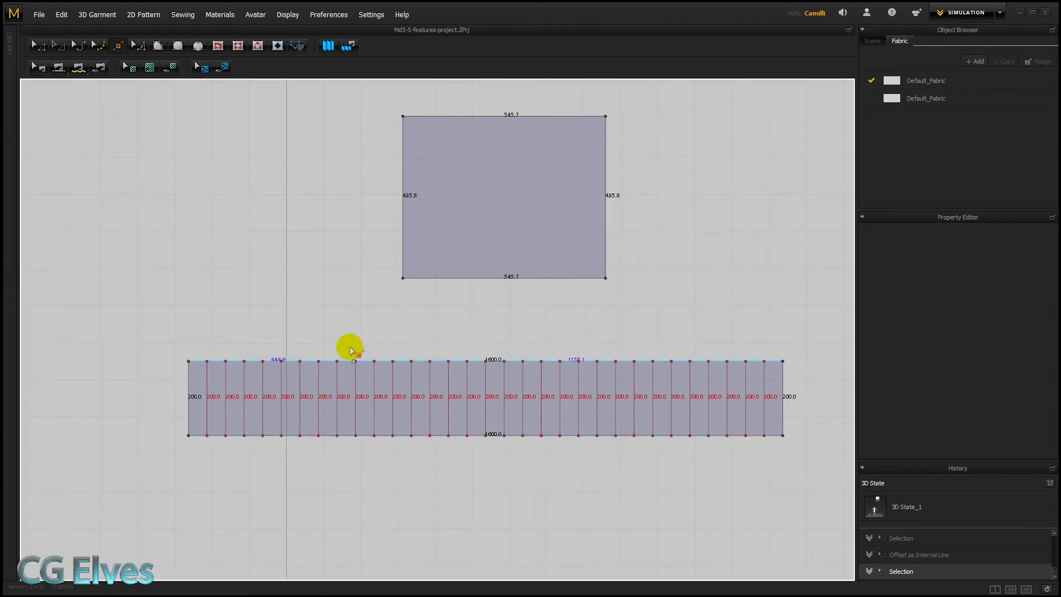
- Select the internal lines' top points and drag them up above the strip's top edge
left_click(57, 45)
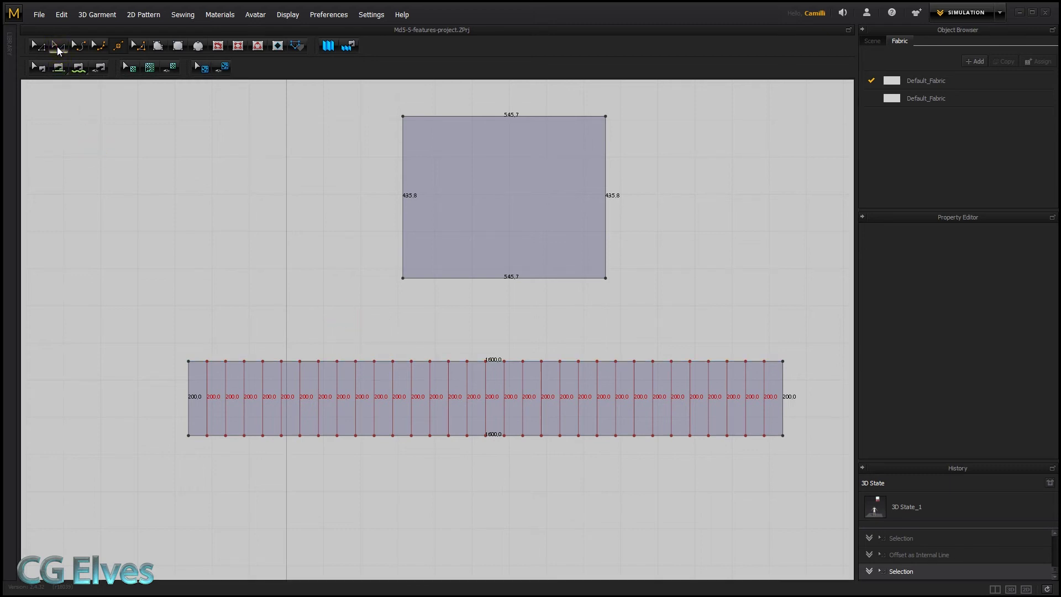
left_click(163, 306)
left_click_drag(166, 324, 800, 371)
key("ctrl+a")
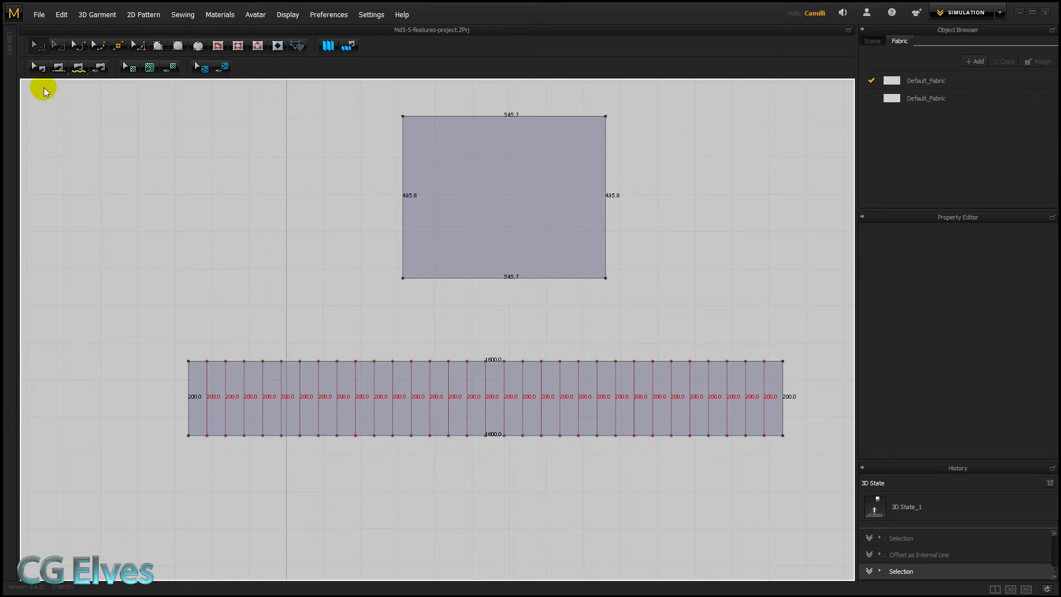
left_click(188, 336)
left_click_drag(314, 370, 771, 381)
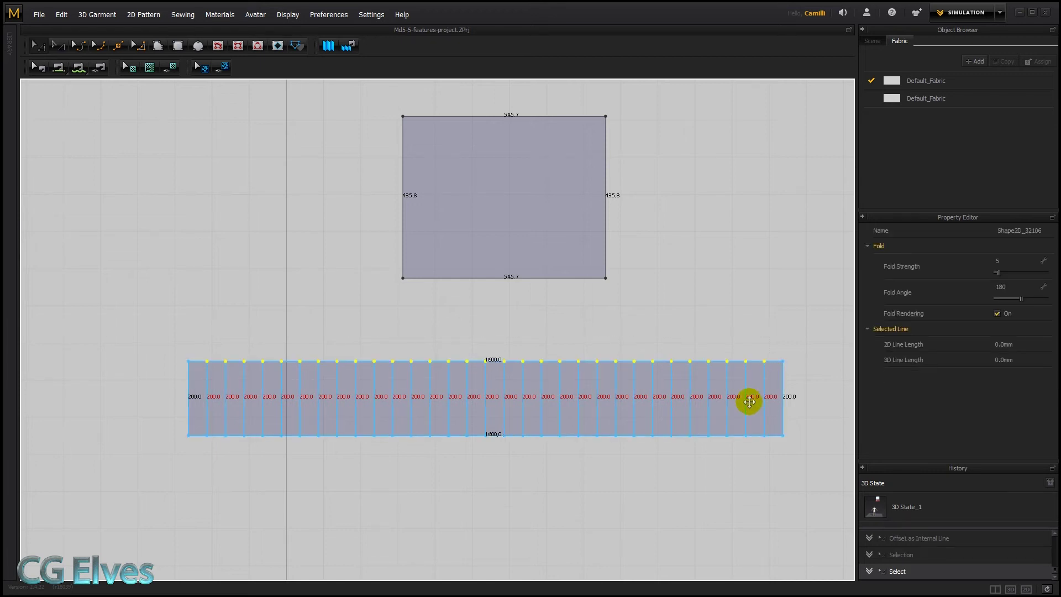
left_click(429, 362)
left_click_drag(430, 360, 429, 347)
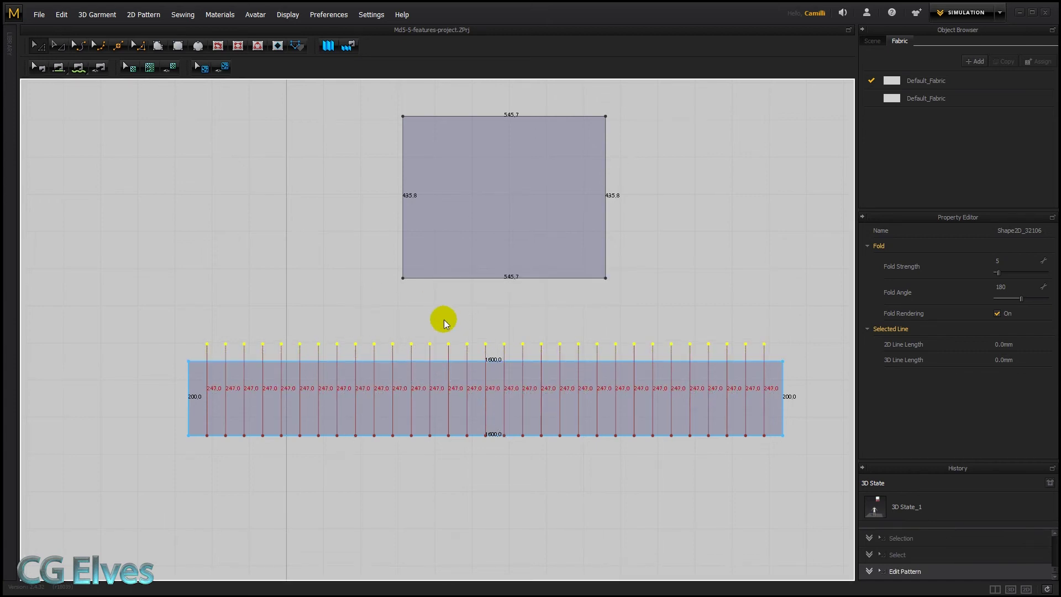
- Apply Extend/Trim & Add Point to Pattern Outline to the raised internal-line points
right_click(430, 343)
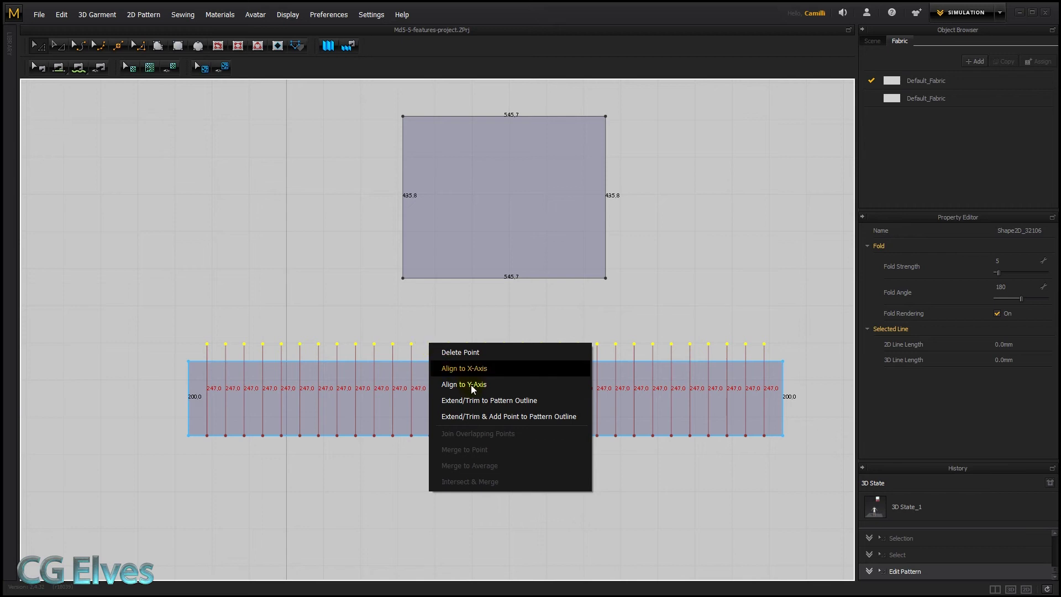
left_click(481, 417)
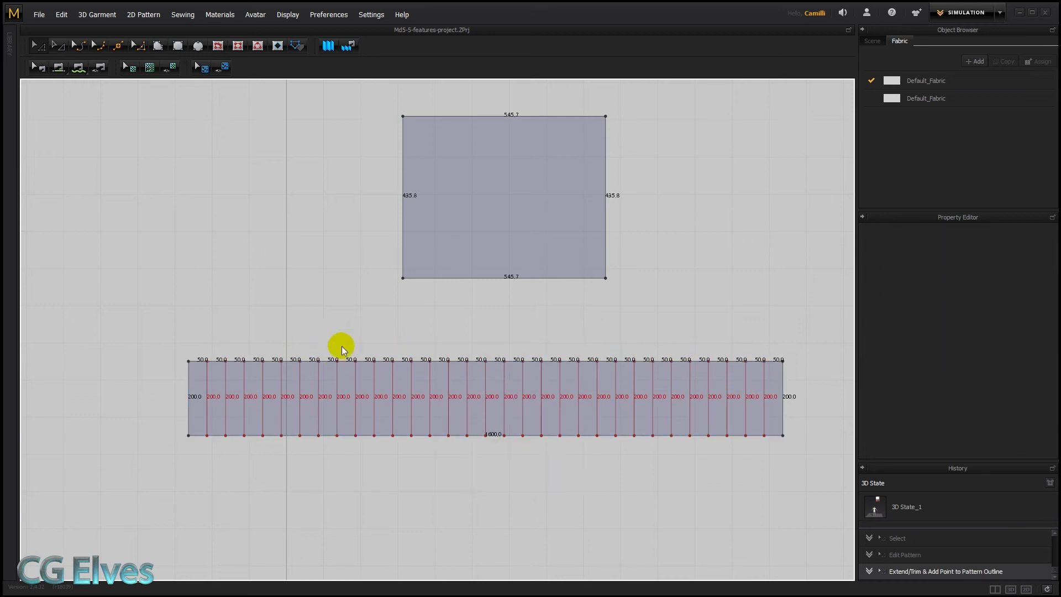
scroll(355, 357, "up", 5)
left_click_drag(354, 387, 379, 397)
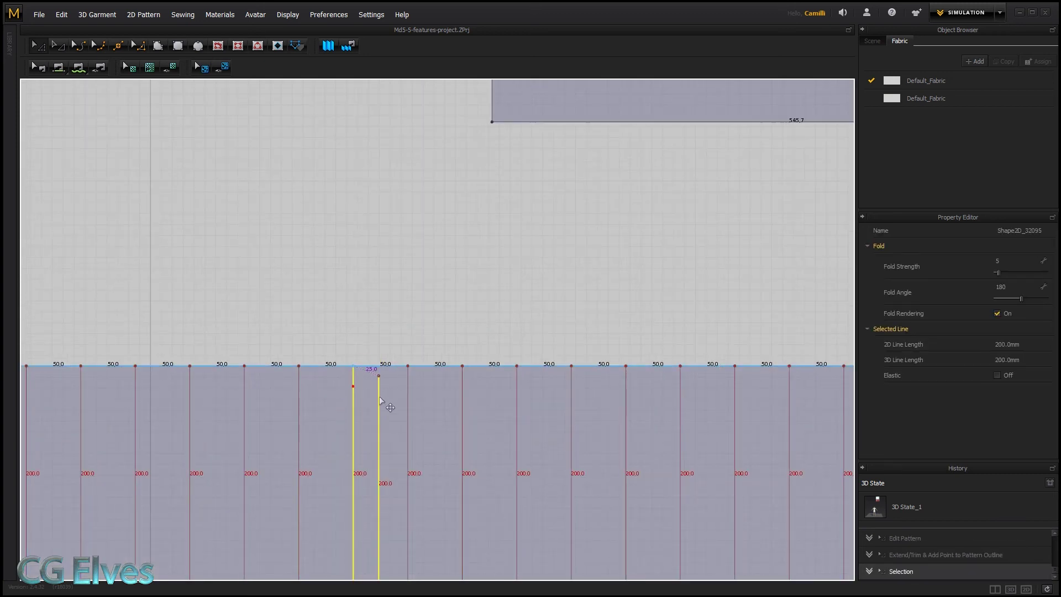
left_click(354, 366)
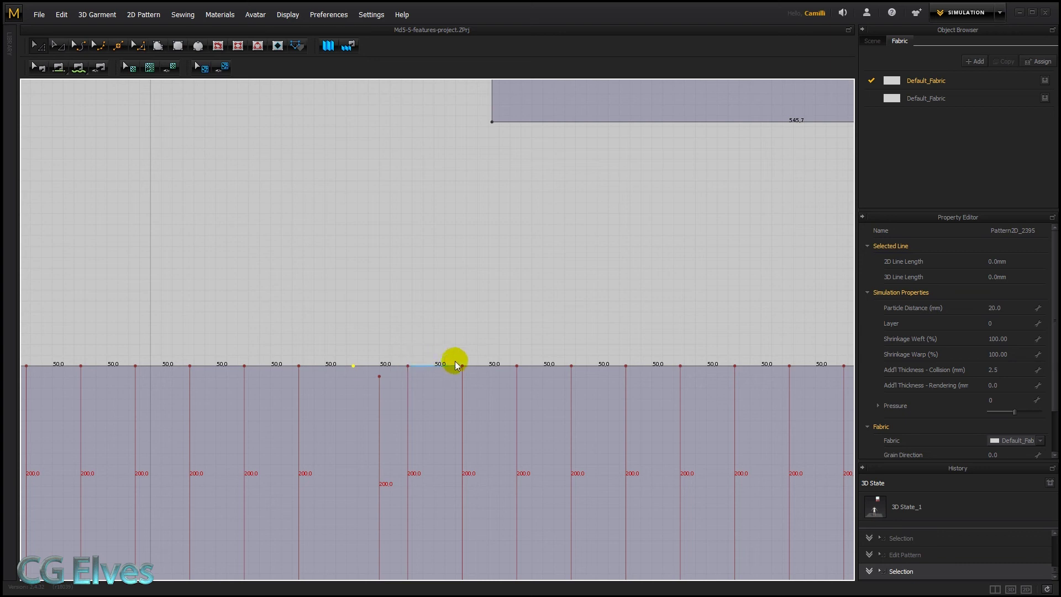
left_click(407, 380)
left_click_drag(408, 379, 428, 379)
left_click(408, 367)
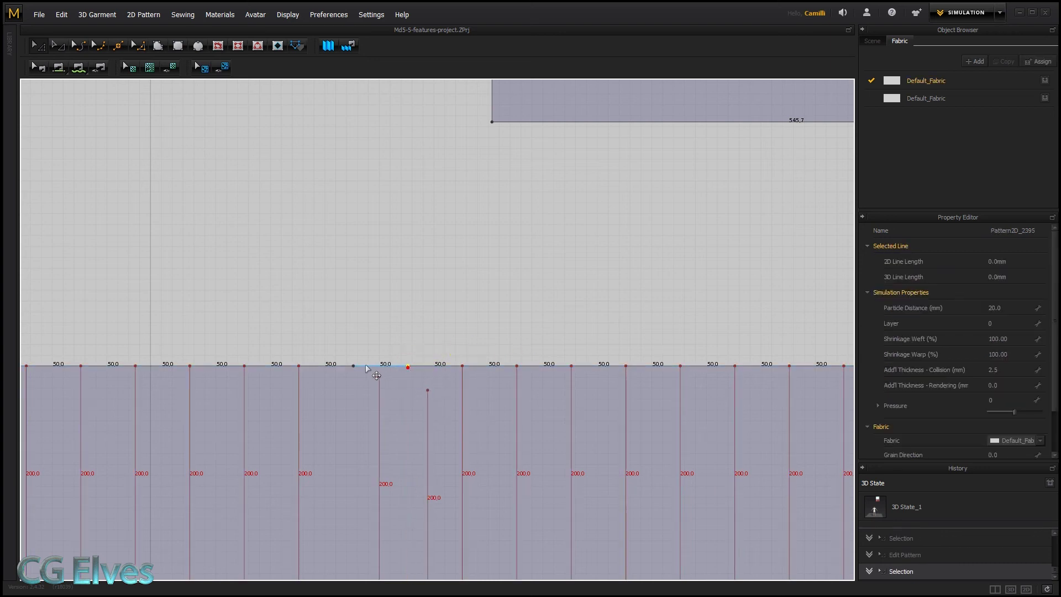
left_click(304, 424)
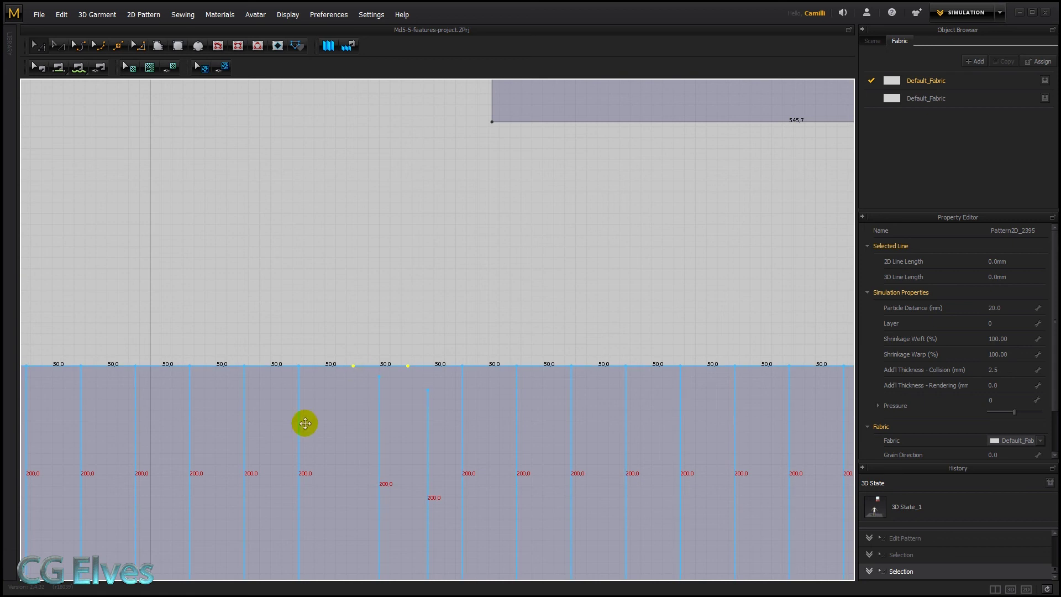
left_click(373, 281)
key("ctrl+z")
key("ctrl+z")
key("ctrl+z")
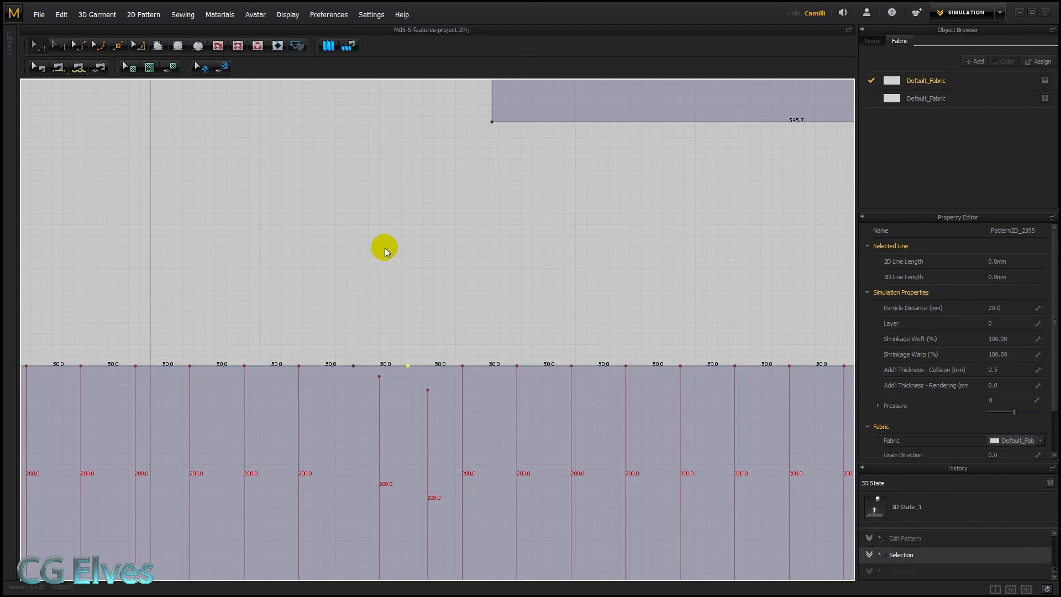
key("ctrl+z")
key("ctrl+z")
key("ctrl+z")
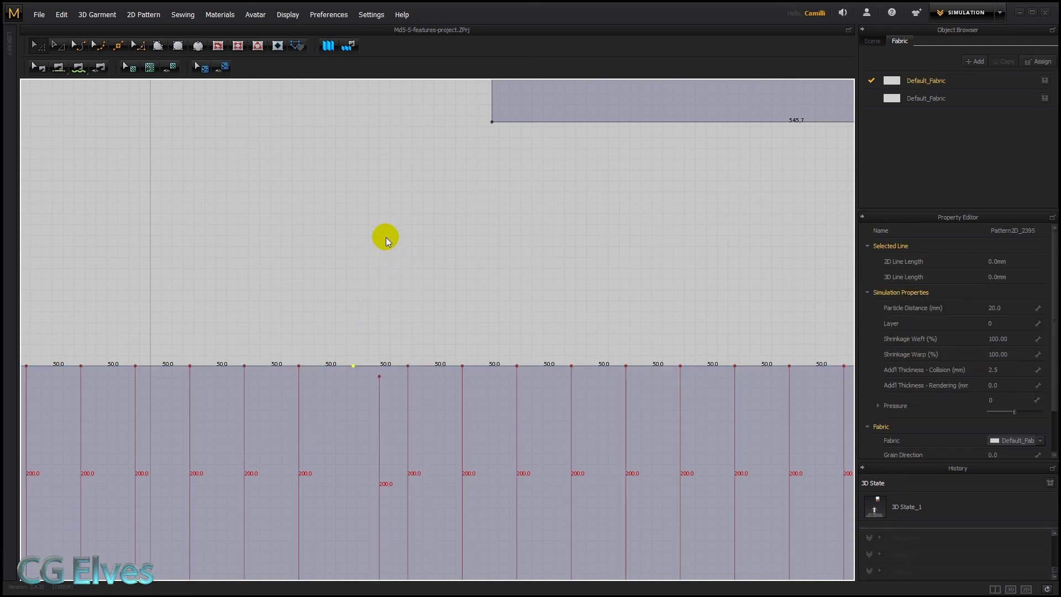
scroll(402, 258, "down", 6)
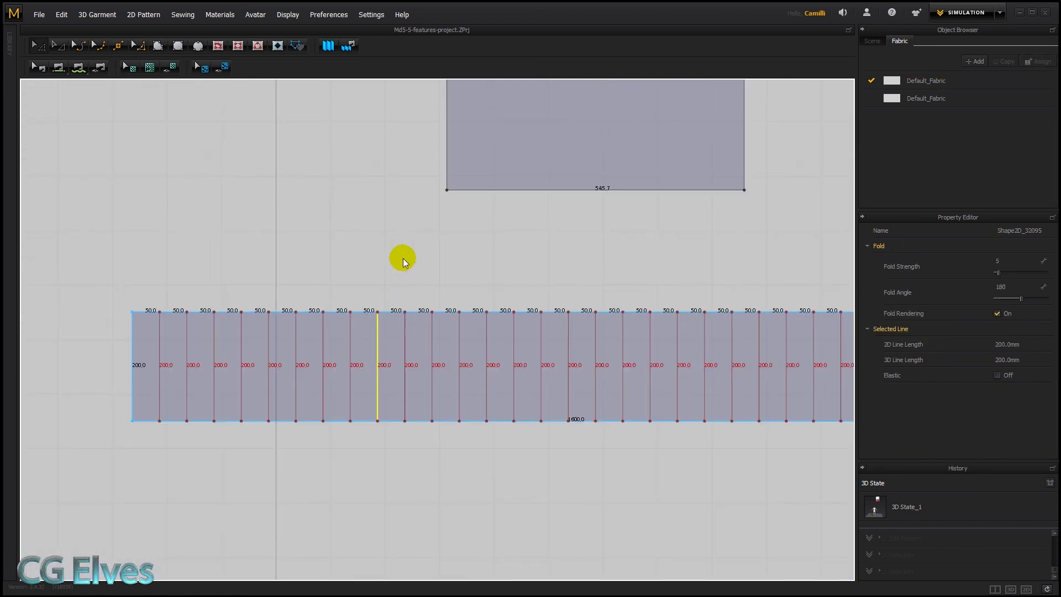
left_click(303, 272)
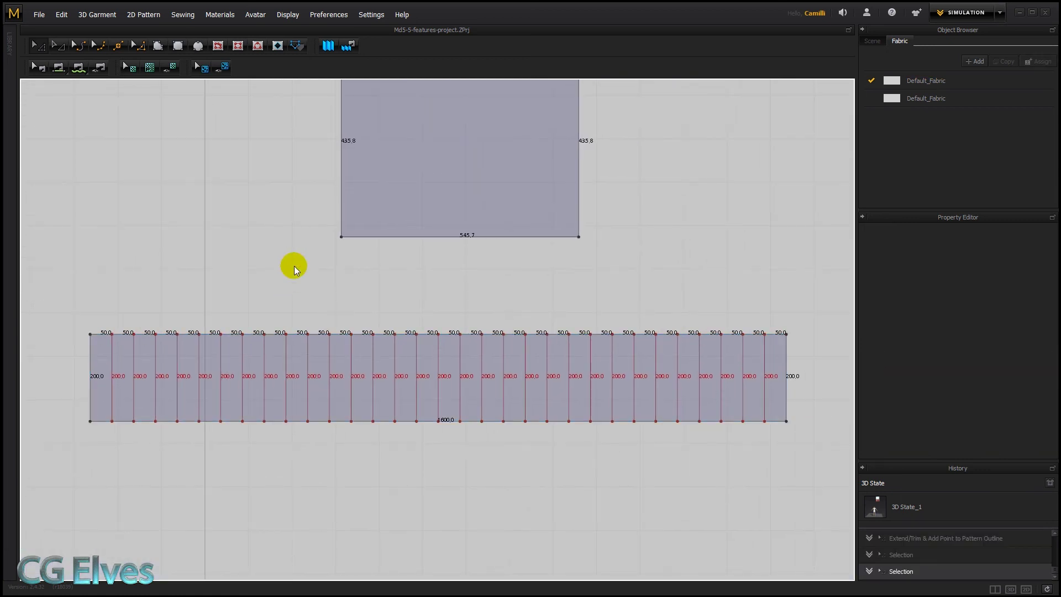
scroll(294, 266, "down", 2)
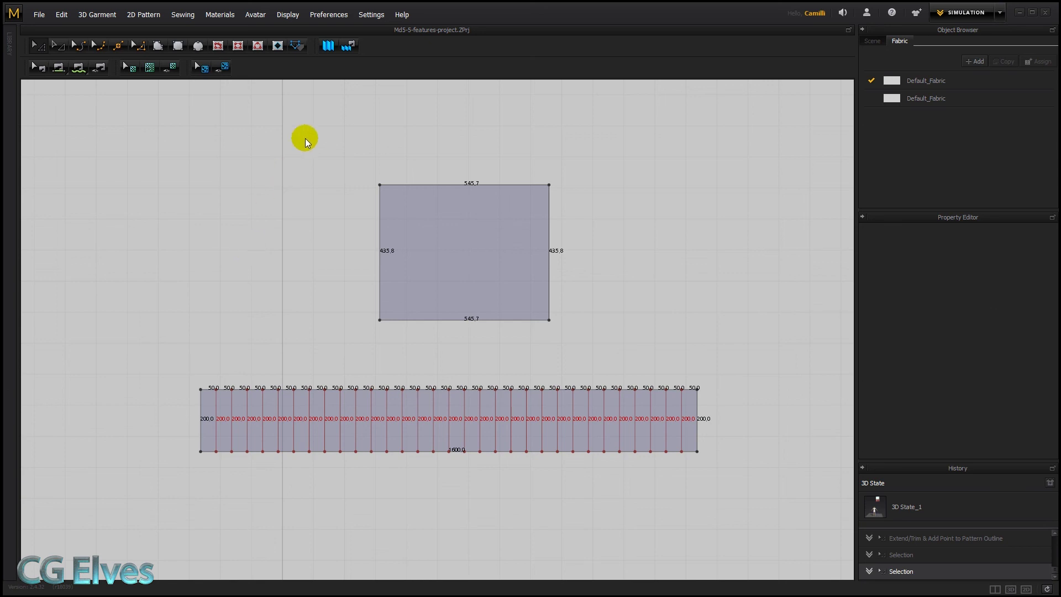